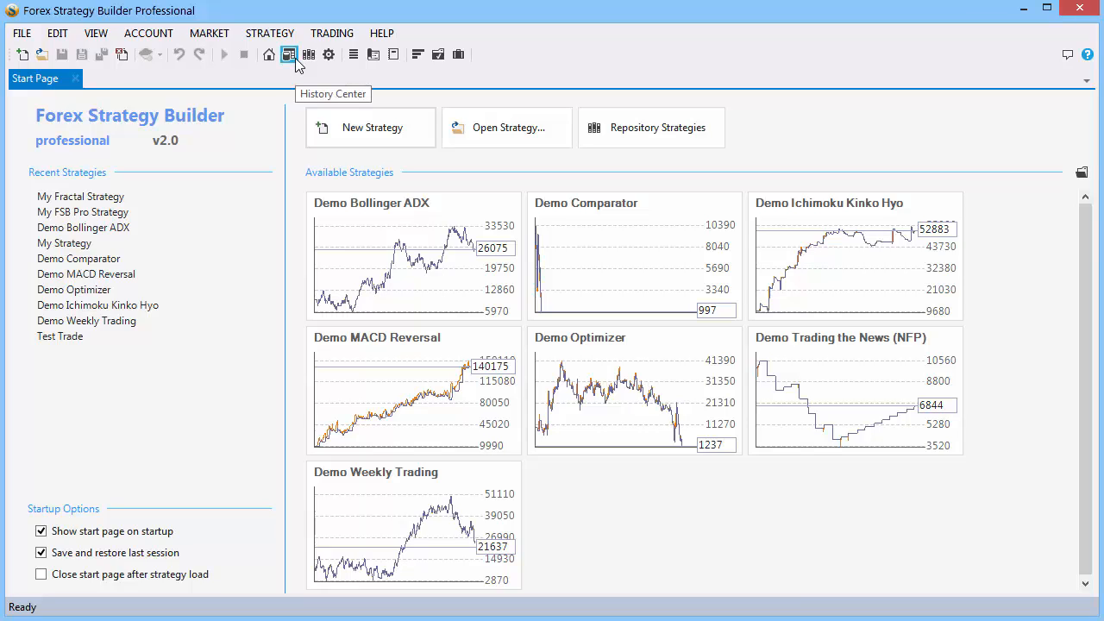
Open the History Center to view statistics for the loaded EURUSD D1 demo data.
{"action": "left_click", "coordinate": [295, 59]}
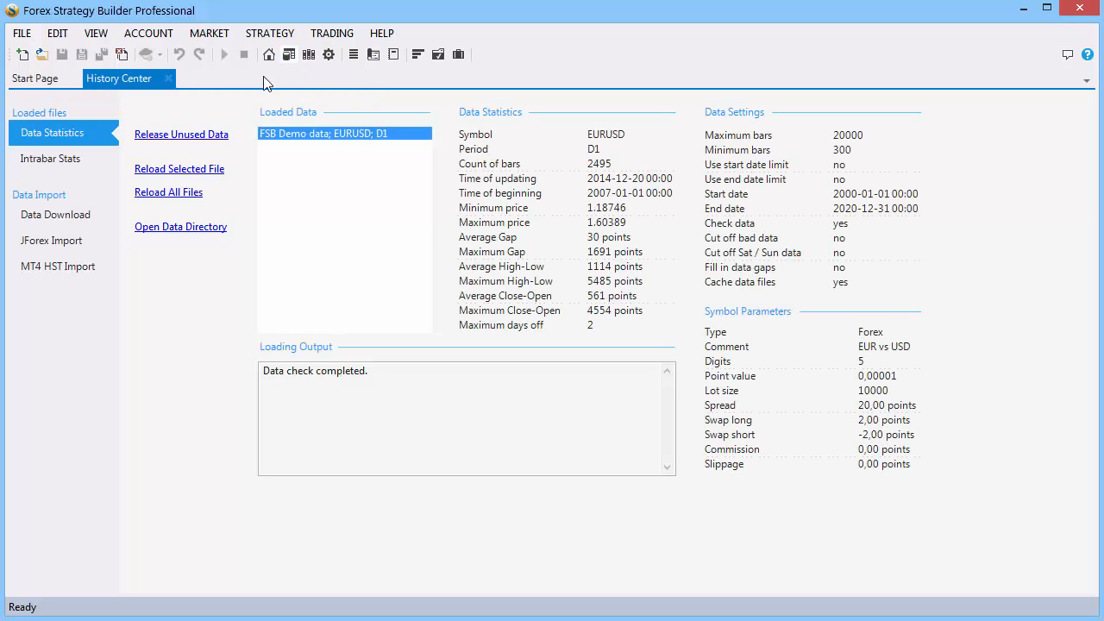
Download FSB Demo price data for all ten checked currency pairs, including EURUSD.
{"action": "left_click", "coordinate": [67, 224]}
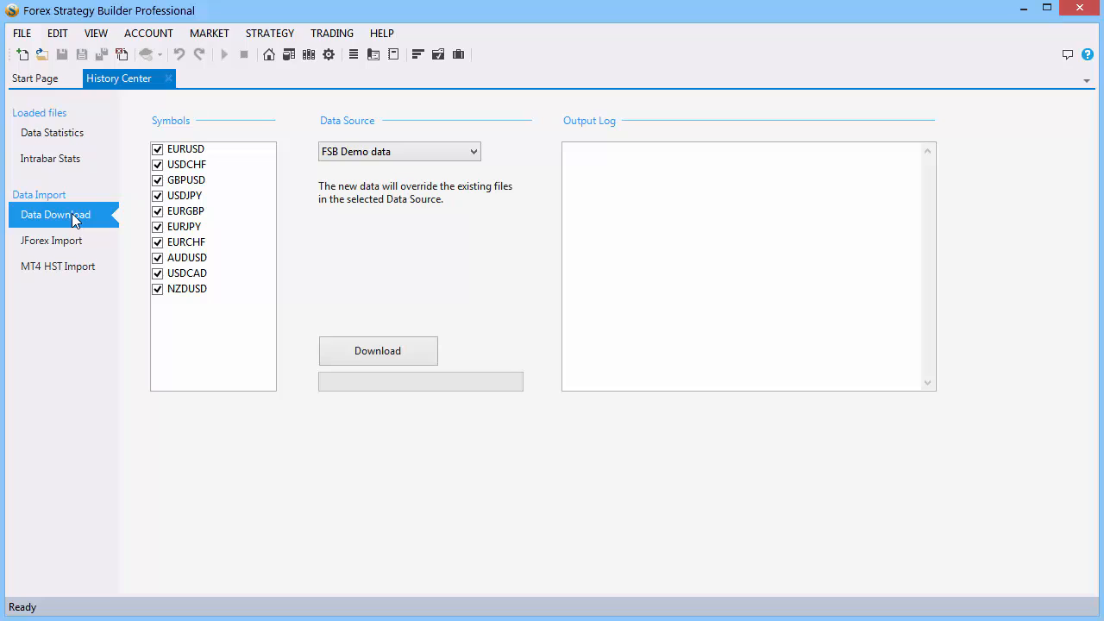
{"action": "left_click", "coordinate": [157, 149]}
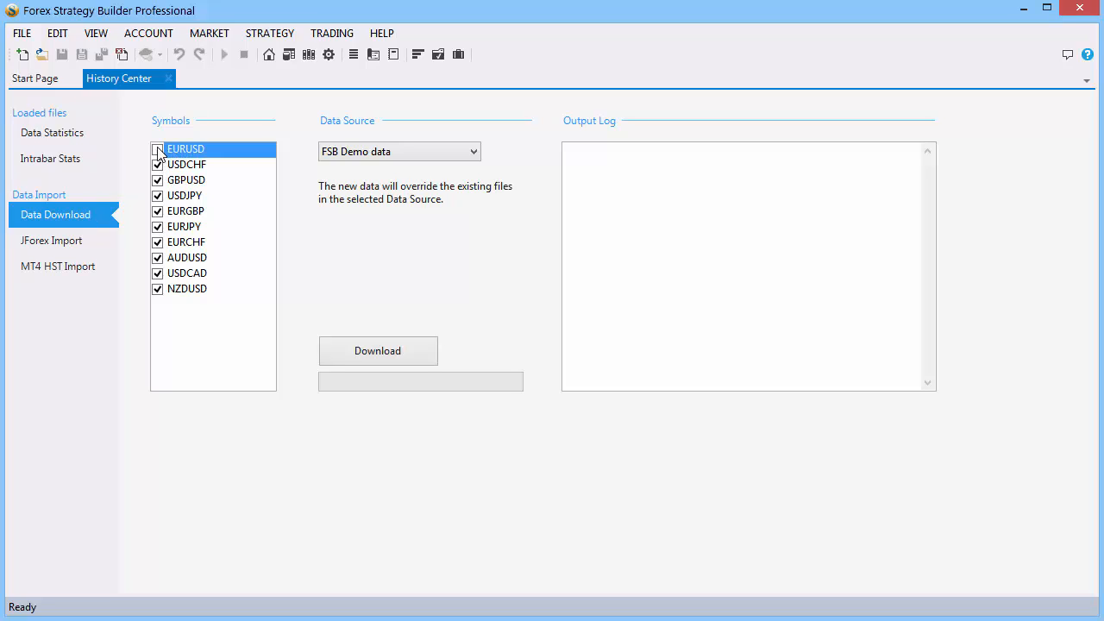
{"action": "left_click", "coordinate": [366, 349]}
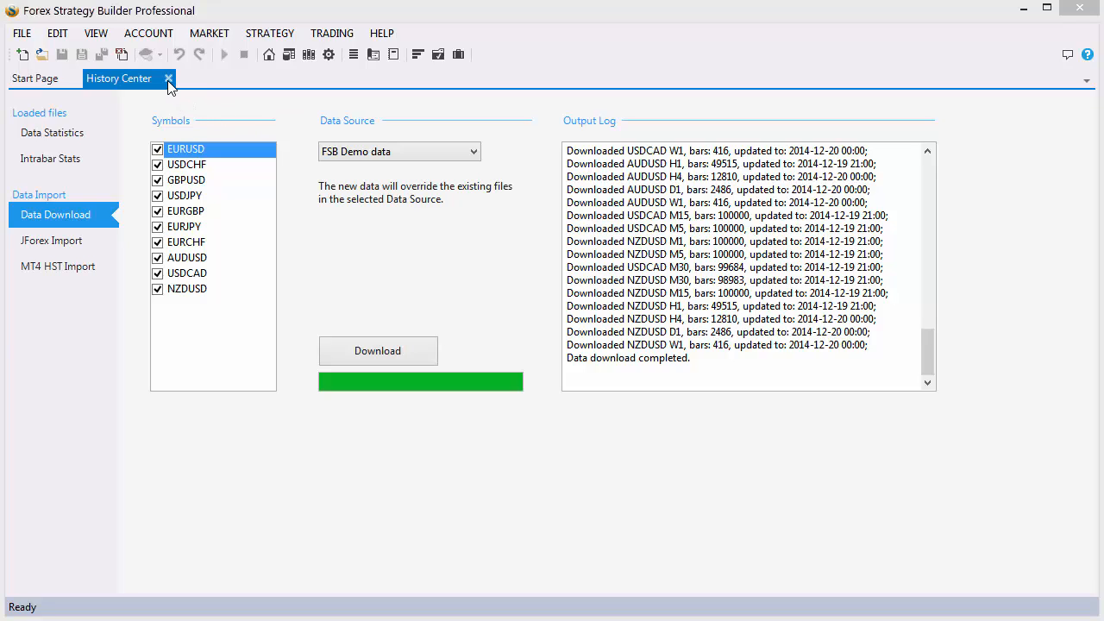
{"action": "left_click", "coordinate": [333, 54]}
Inspect the EURUSD symbol settings: lot size 10000, spread, swap long and swap short.
{"action": "left_click", "coordinate": [333, 54]}
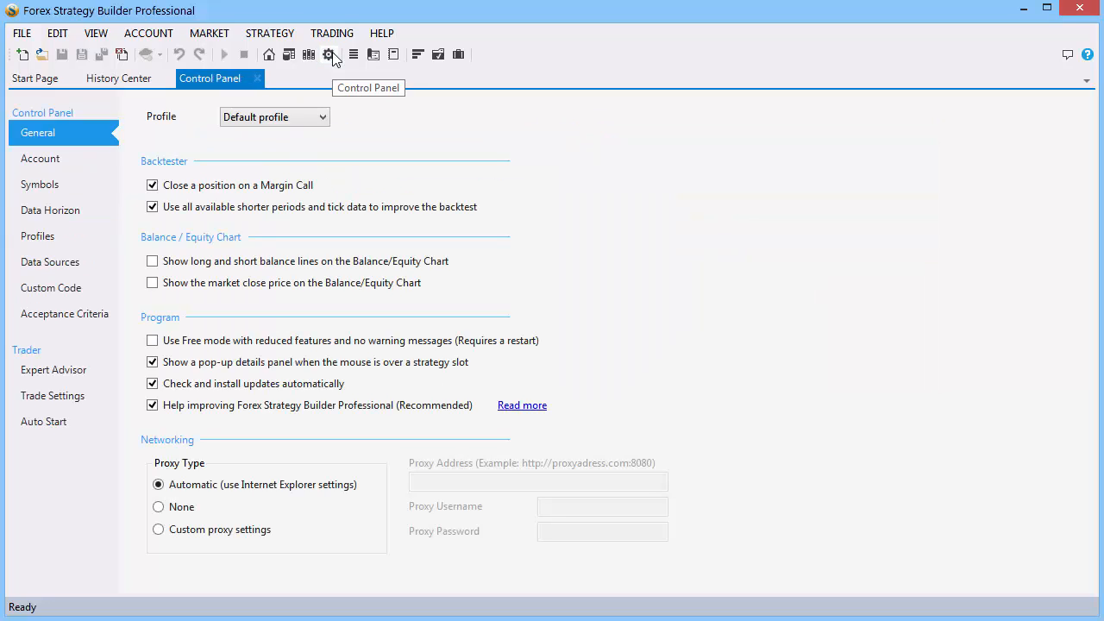
{"action": "left_click", "coordinate": [87, 181]}
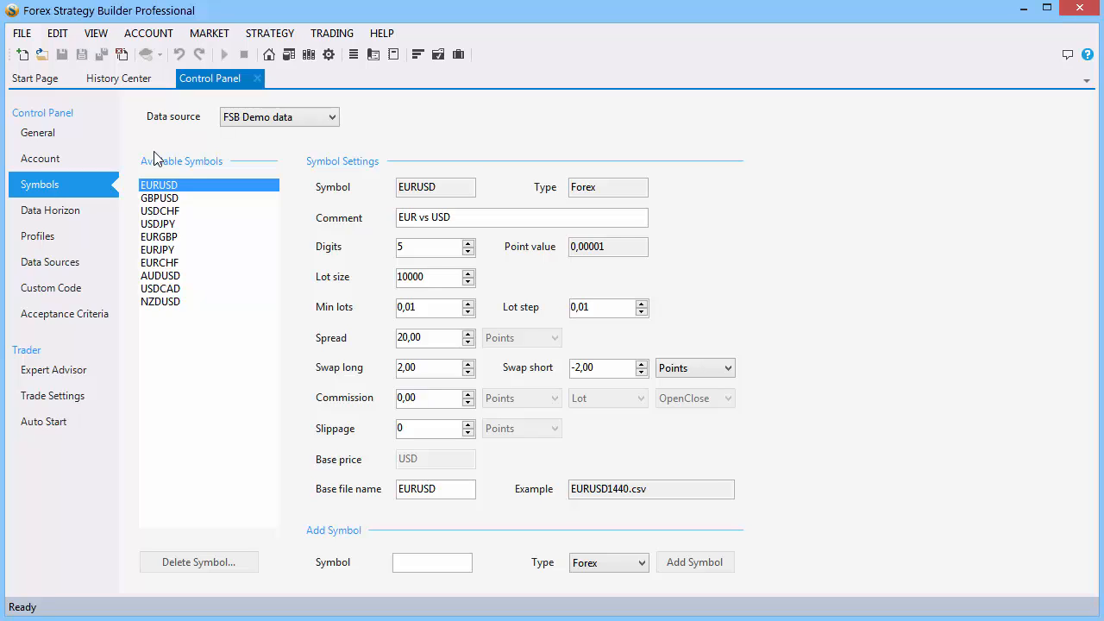
{"action": "left_click_drag", "start_coordinate": [444, 277], "coordinate": [380, 270]}
{"action": "left_click", "coordinate": [429, 336]}
{"action": "left_click_drag", "start_coordinate": [431, 369], "coordinate": [395, 369]}
{"action": "left_click_drag", "start_coordinate": [592, 370], "coordinate": [571, 369]}
Keep EUR currency and 1/100 leverage in Account settings, then start a new strategy.
{"action": "left_click", "coordinate": [69, 164]}
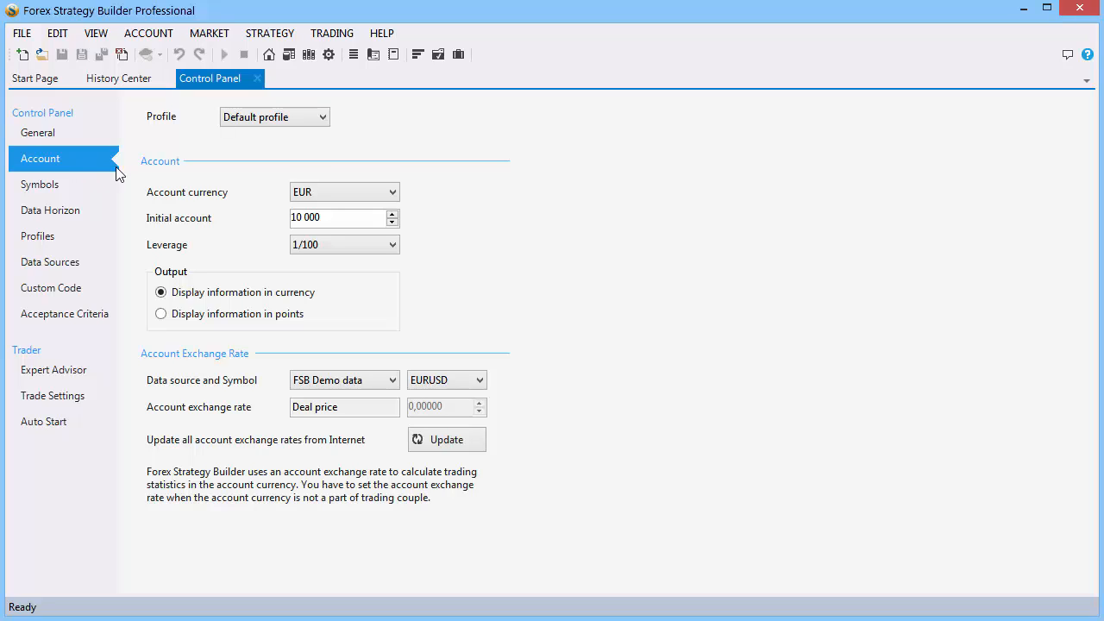
{"action": "left_click", "coordinate": [373, 195]}
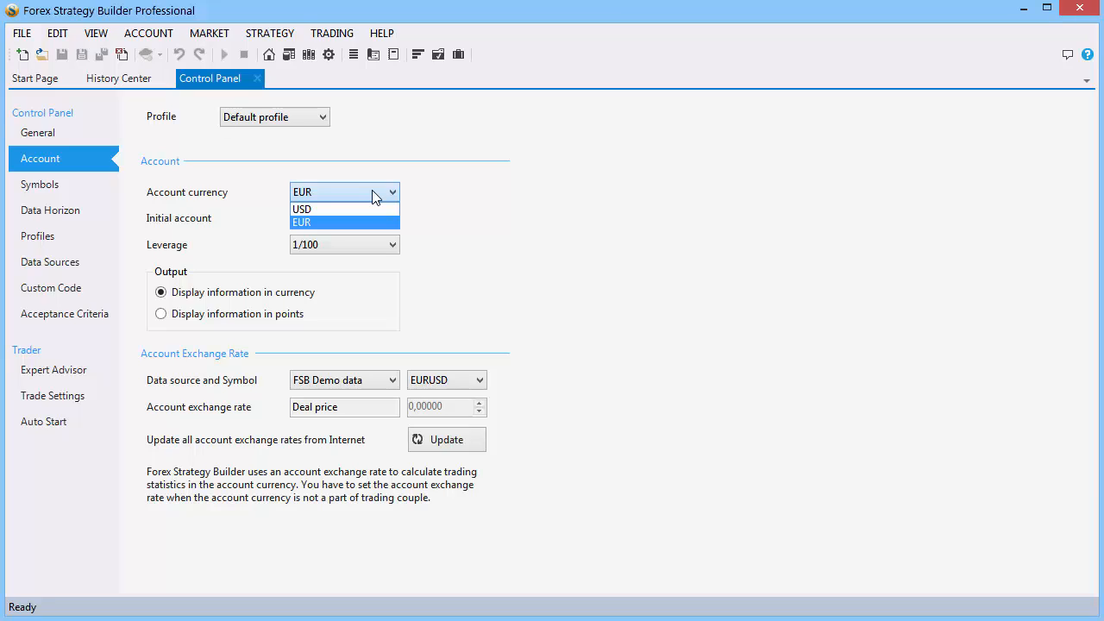
{"action": "left_click", "coordinate": [373, 196]}
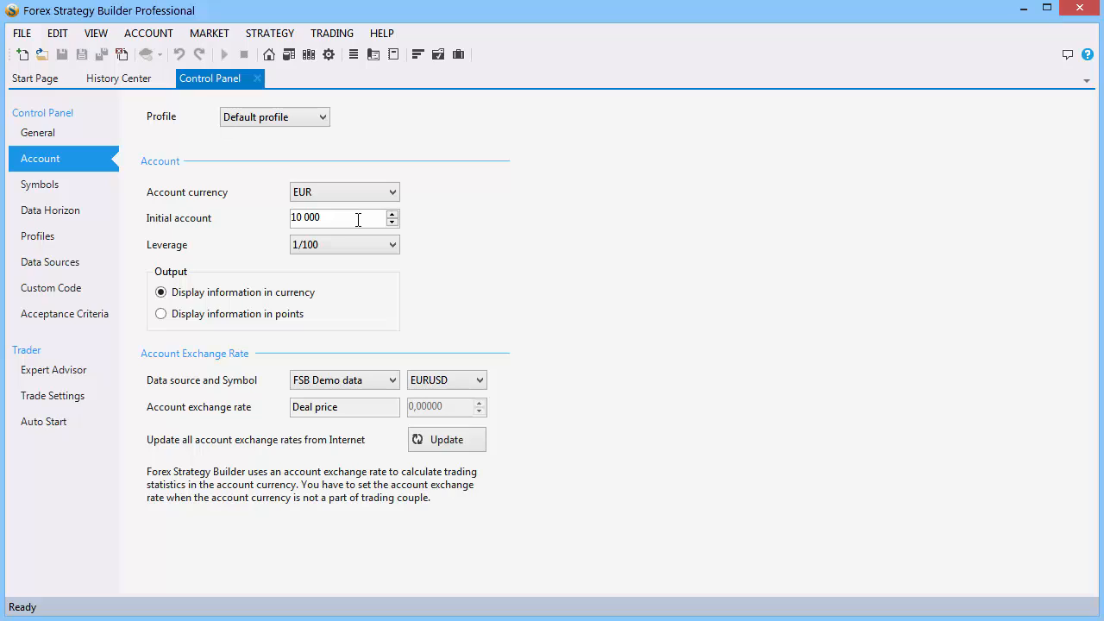
{"action": "left_click", "coordinate": [393, 248]}
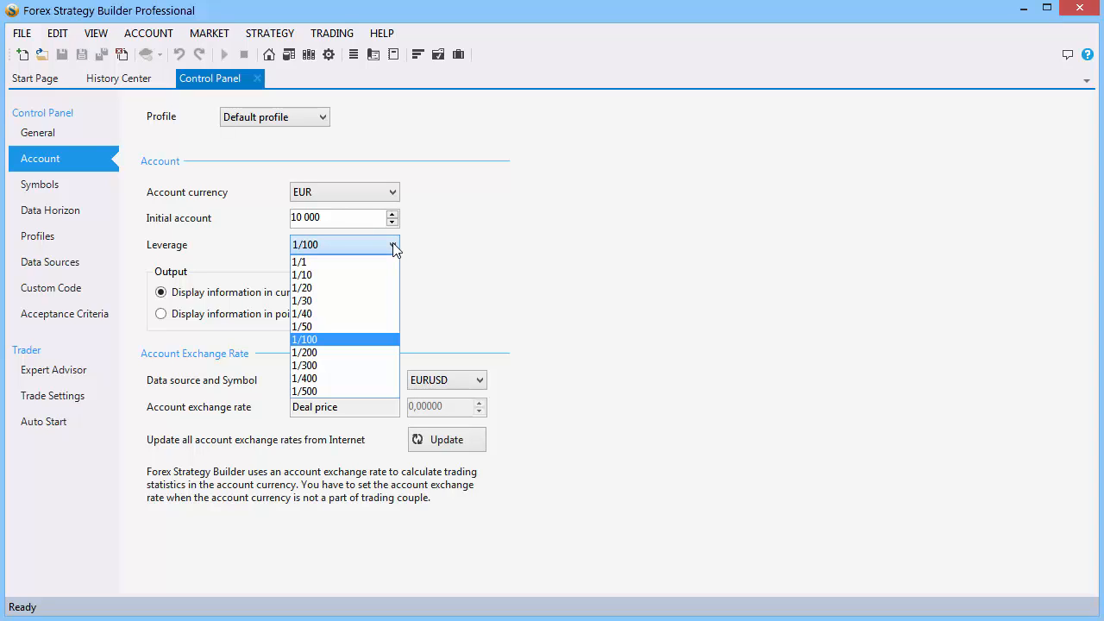
{"action": "left_click", "coordinate": [393, 248]}
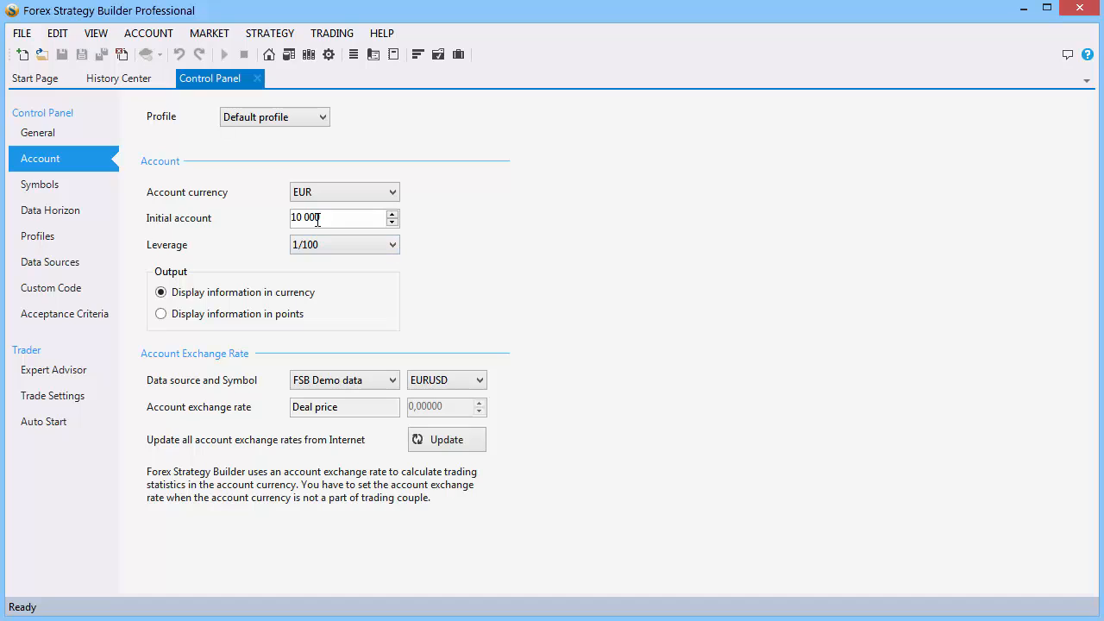
{"action": "left_click", "coordinate": [22, 56]}
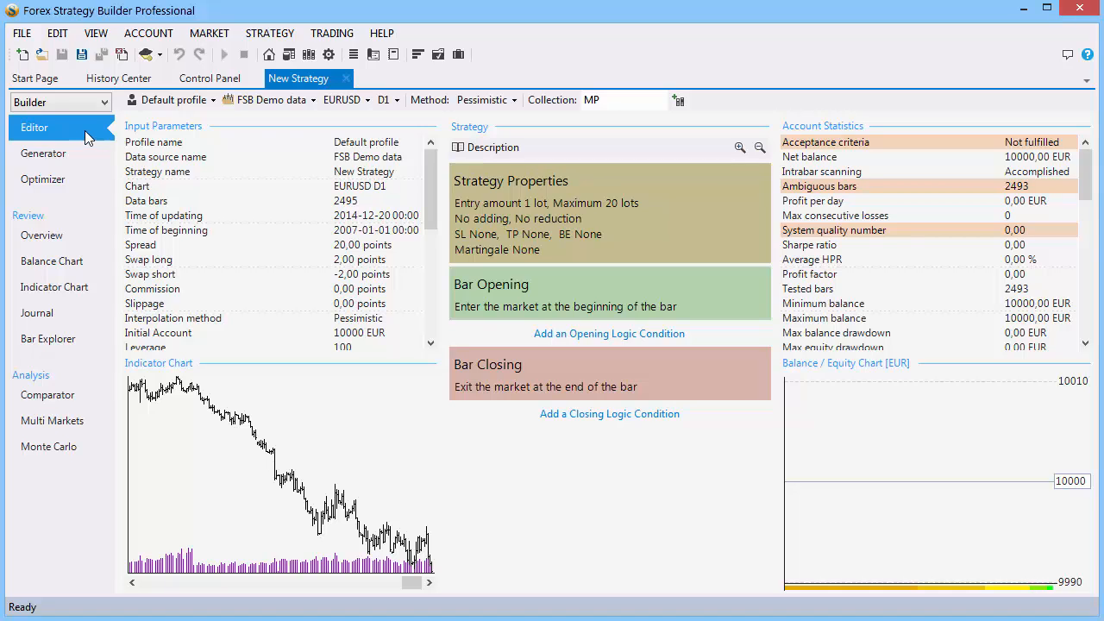
{"action": "left_click", "coordinate": [344, 101]}
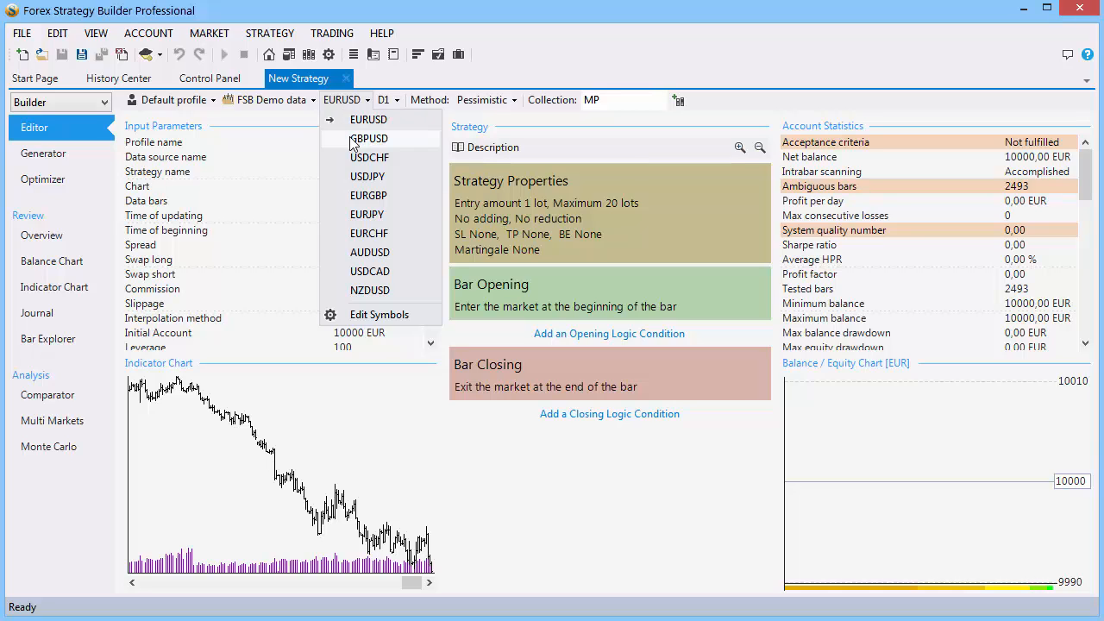
{"action": "left_click", "coordinate": [344, 101]}
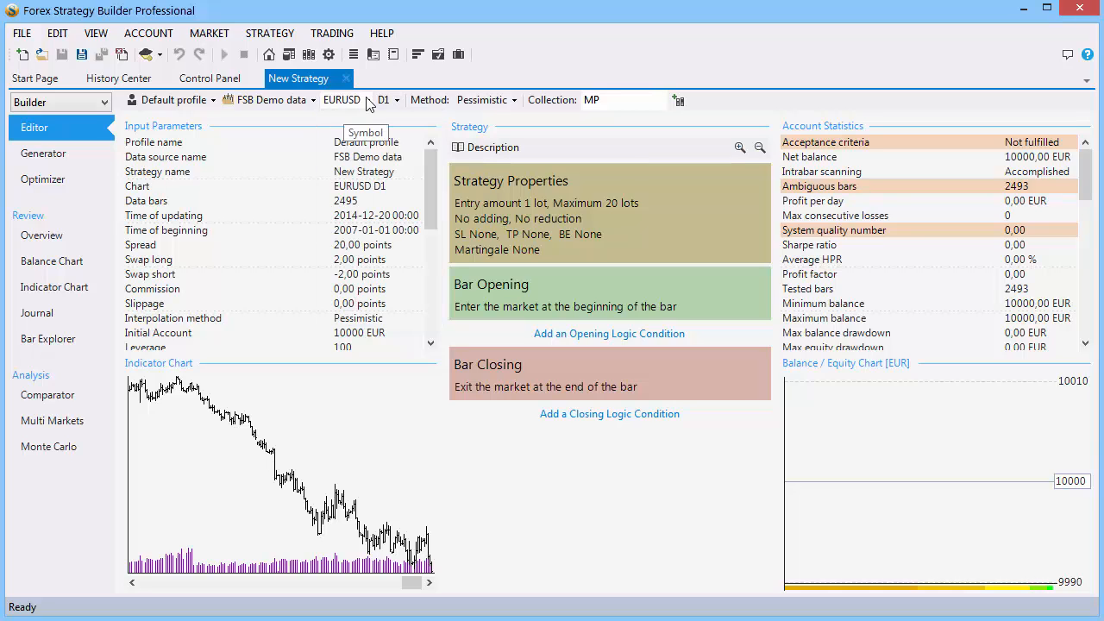
{"action": "left_click", "coordinate": [384, 99]}
{"action": "left_click", "coordinate": [388, 99]}
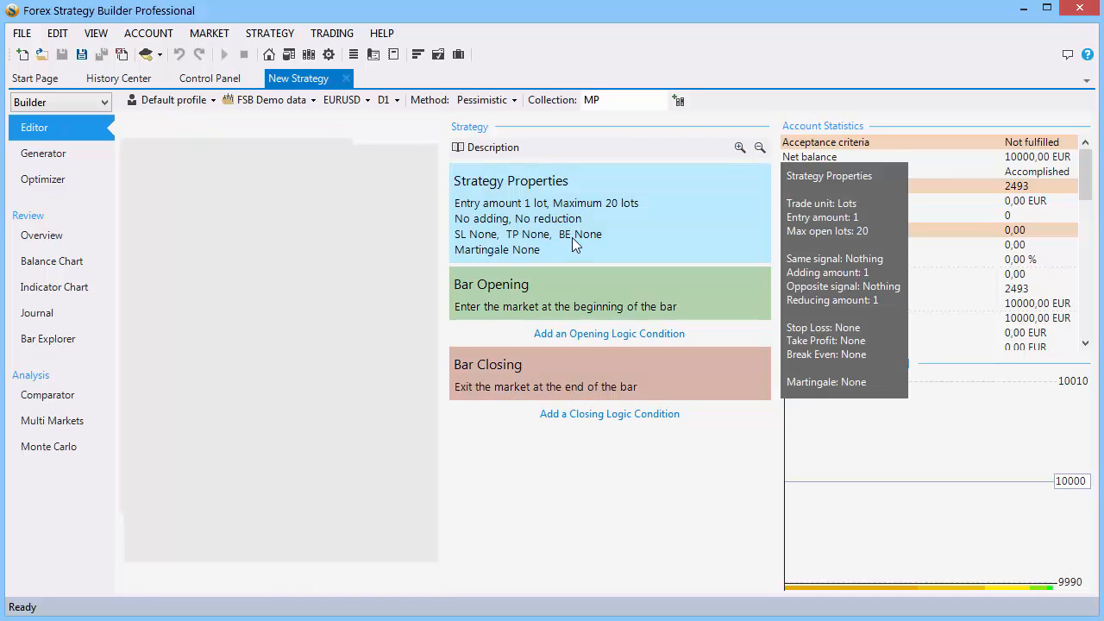
Change the strategy's entry amount from 1,00 to 0,1 lots in Strategy Properties.
{"action": "left_click", "coordinate": [572, 237]}
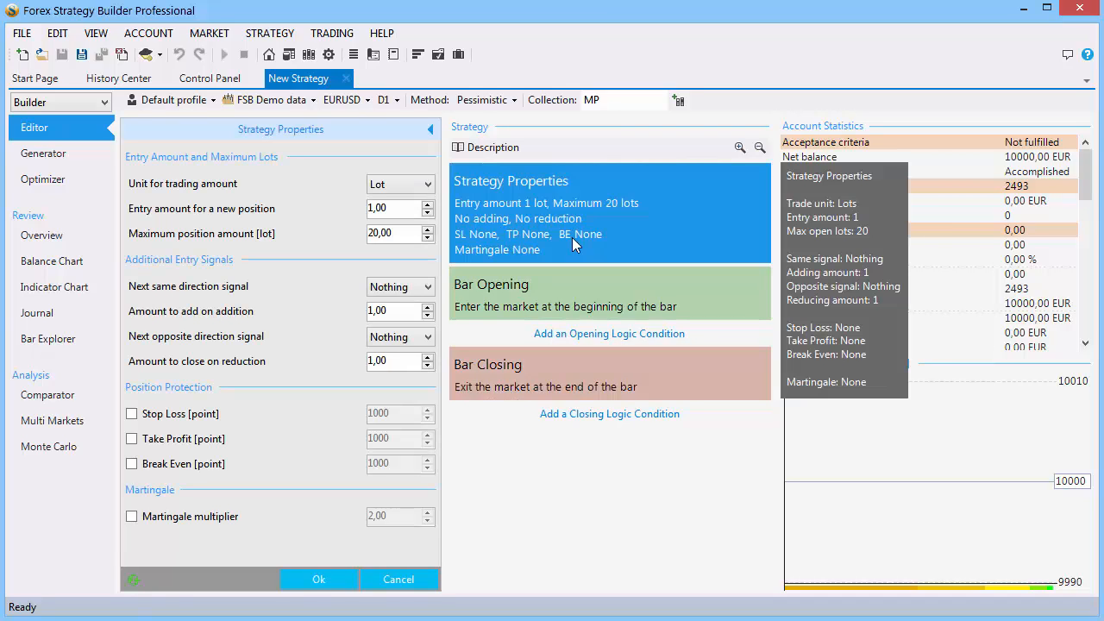
{"action": "left_click", "coordinate": [402, 209]}
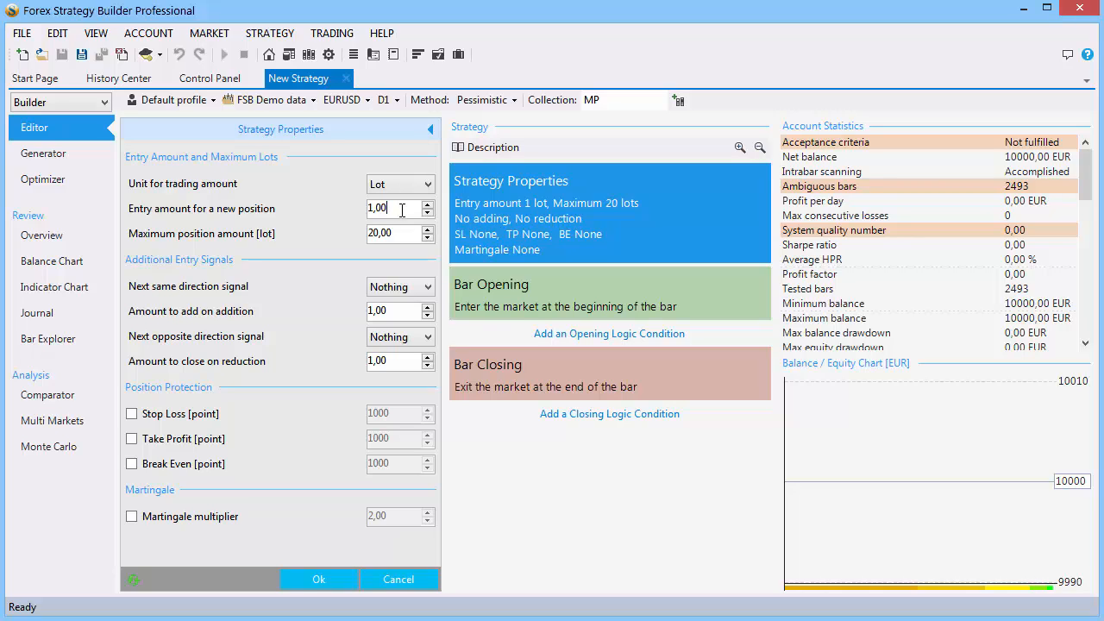
{"action": "double_click", "coordinate": [402, 209]}
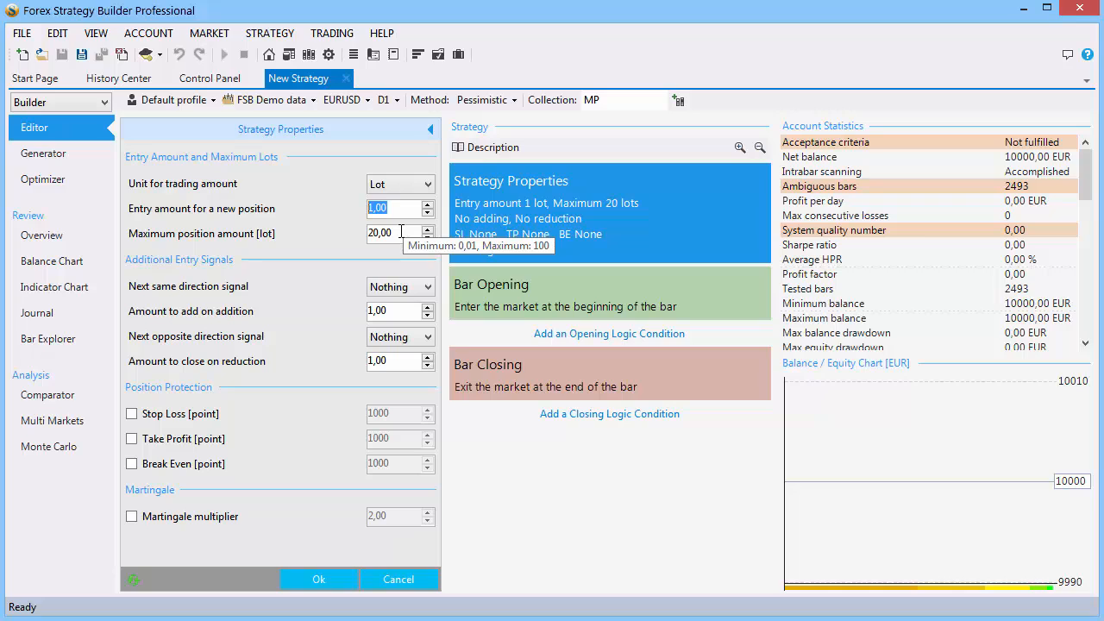
{"action": "left_click", "coordinate": [401, 233]}
{"action": "double_click", "coordinate": [402, 233]}
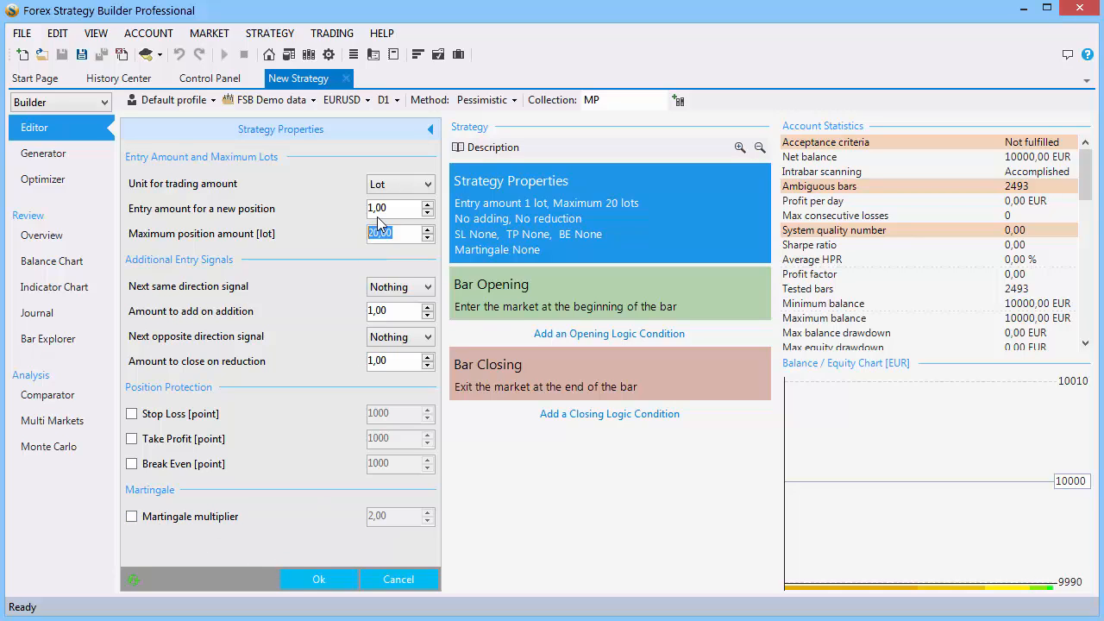
{"action": "left_click_drag", "start_coordinate": [394, 209], "coordinate": [329, 214]}
{"action": "type", "text": "0,1"}
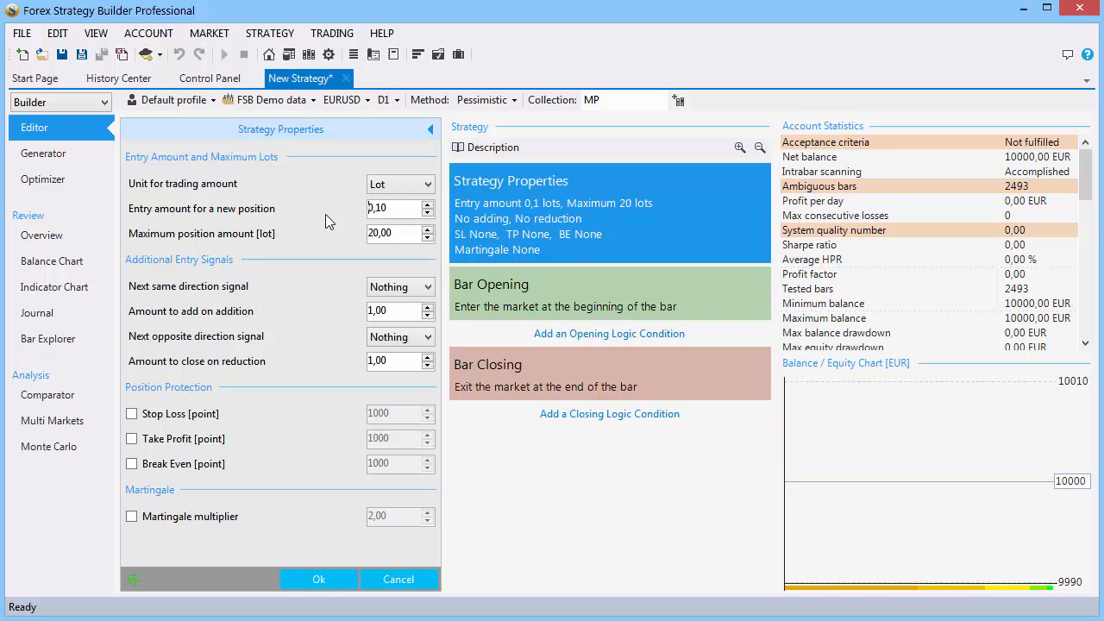
{"action": "left_click", "coordinate": [319, 579]}
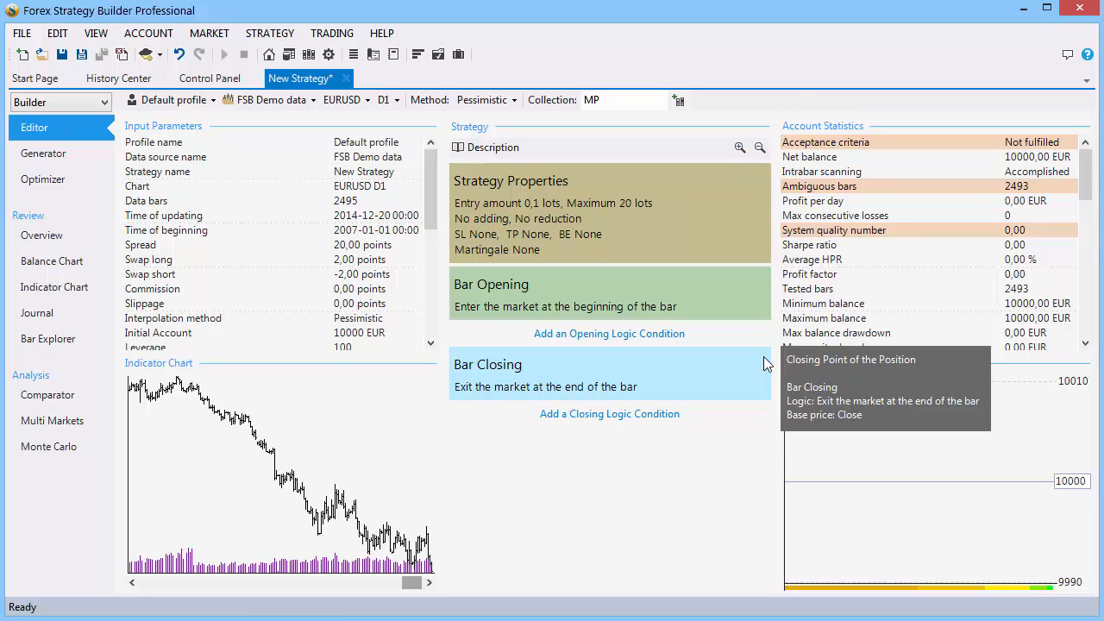
Set the Bar Opening slot to the Fractal indicator with 'Enter long at Up Fractal'.
{"action": "left_click", "coordinate": [673, 308]}
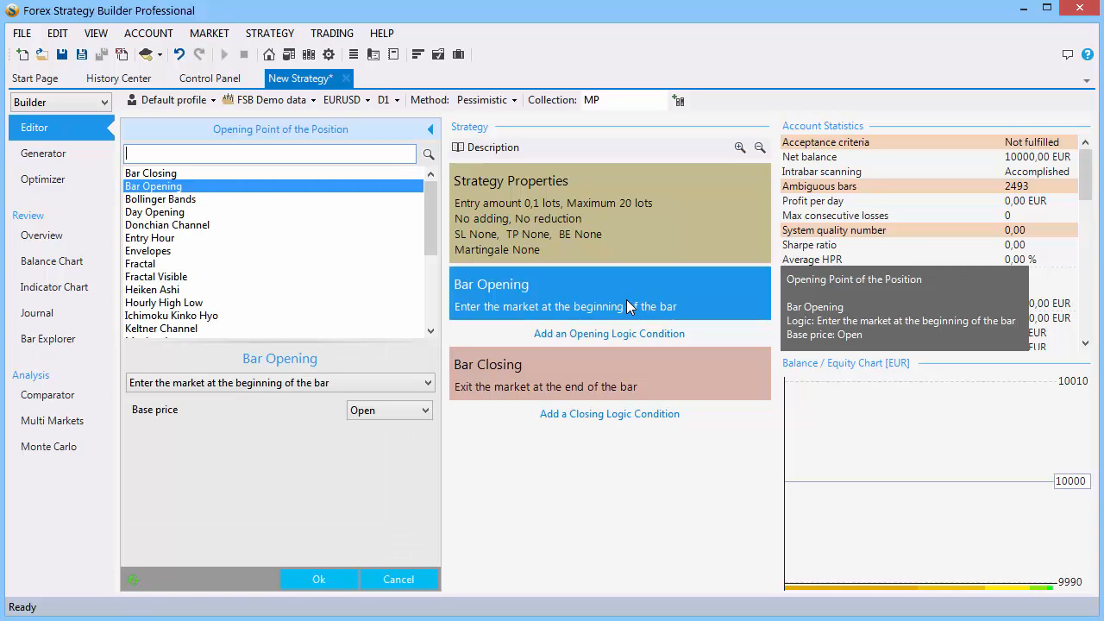
{"action": "mouse_move", "coordinate": [430, 233]}
{"action": "left_mouse_down"}
{"action": "mouse_move", "coordinate": [431, 320]}
{"action": "mouse_move", "coordinate": [438, 222]}
{"action": "left_mouse_up"}
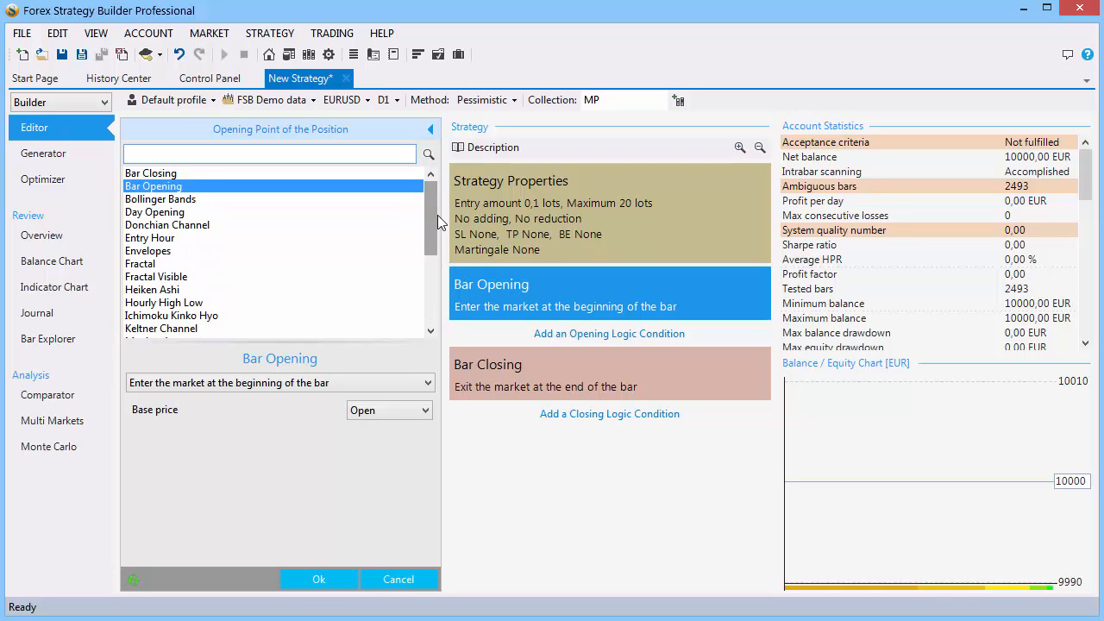
{"action": "left_click", "coordinate": [183, 265]}
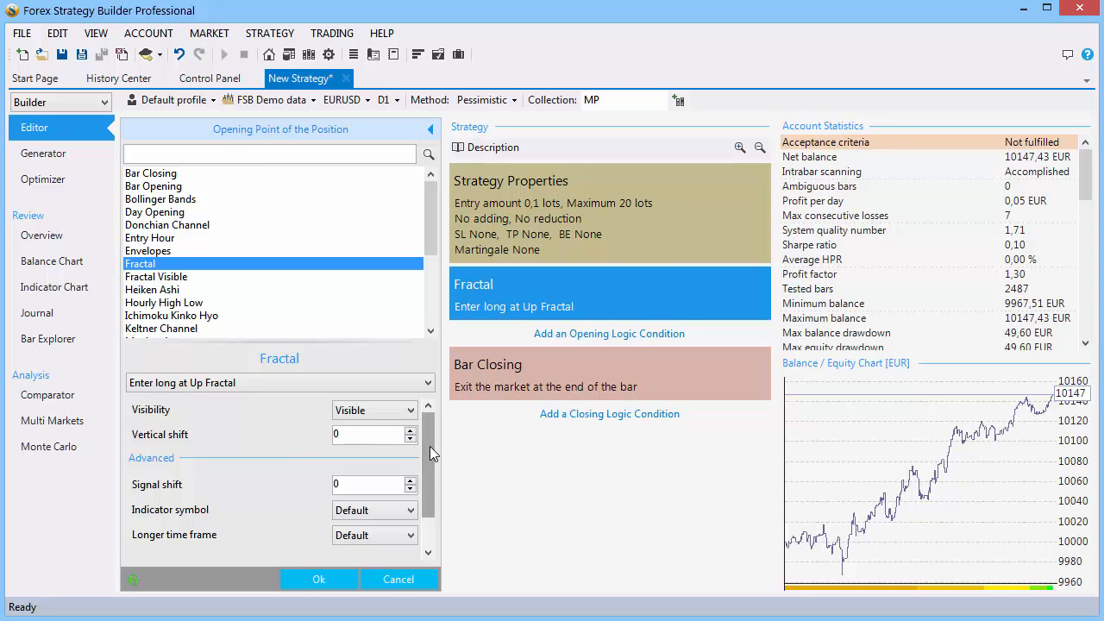
{"action": "mouse_move", "coordinate": [430, 446]}
{"action": "left_mouse_down"}
{"action": "mouse_move", "coordinate": [425, 482]}
{"action": "mouse_move", "coordinate": [428, 433]}
{"action": "left_mouse_up"}
{"action": "left_click", "coordinate": [402, 388]}
{"action": "left_click", "coordinate": [405, 388]}
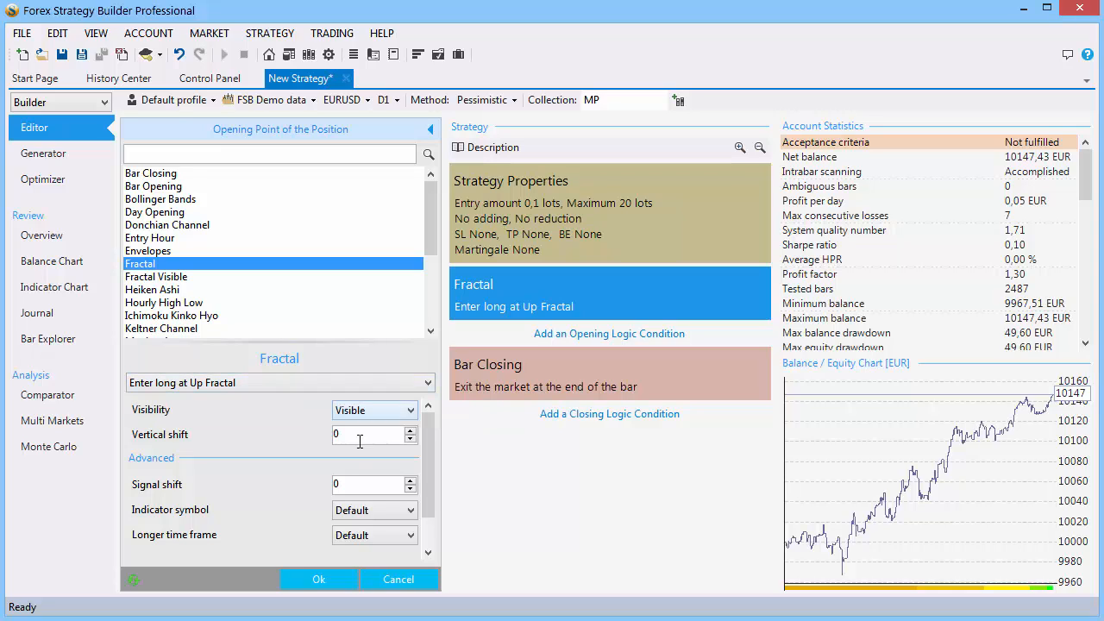
{"action": "left_click", "coordinate": [316, 579]}
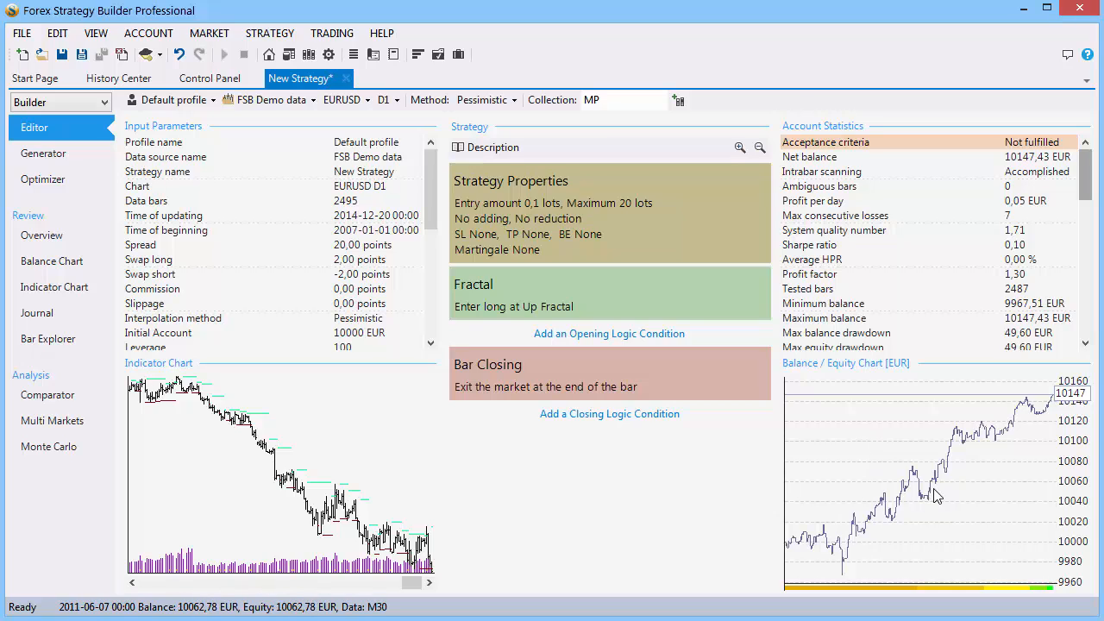
Save the strategy as My Fractal Strategy.xml and export it as an MT4 expert advisor.
{"action": "left_click", "coordinate": [62, 55]}
{"action": "type", "text": "My Fractal Strategy.xml"}
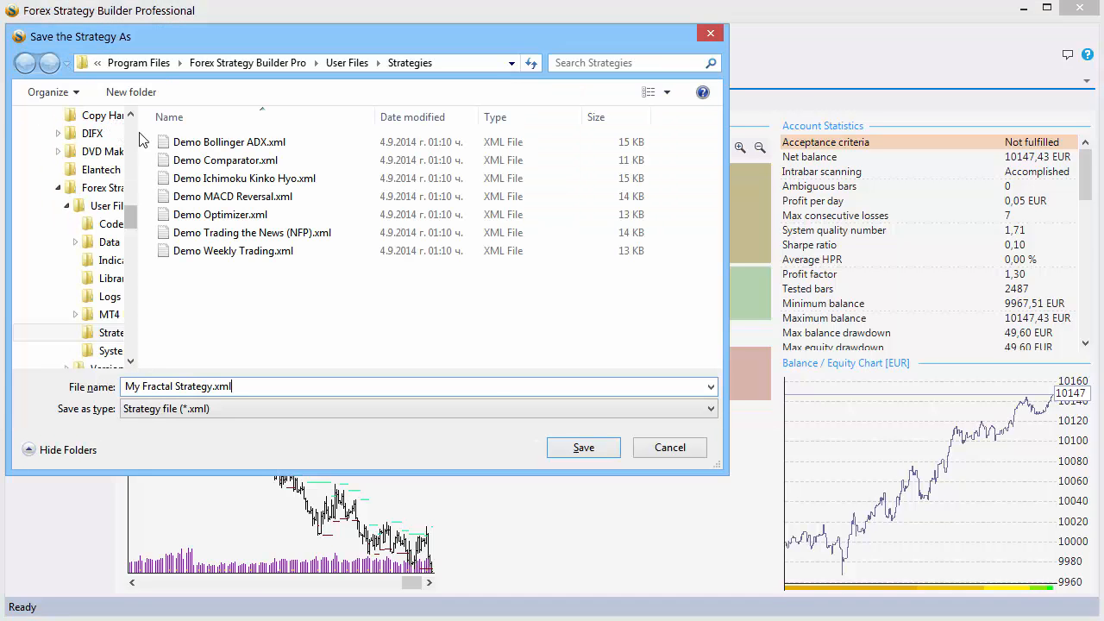
{"action": "left_click", "coordinate": [584, 447]}
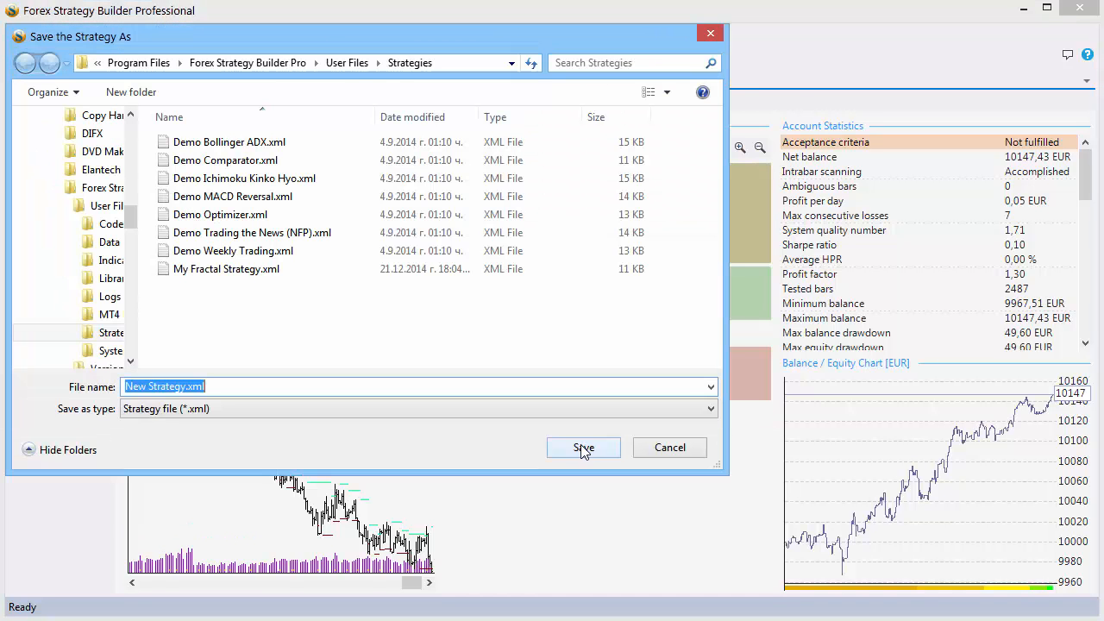
{"action": "left_click", "coordinate": [661, 448]}
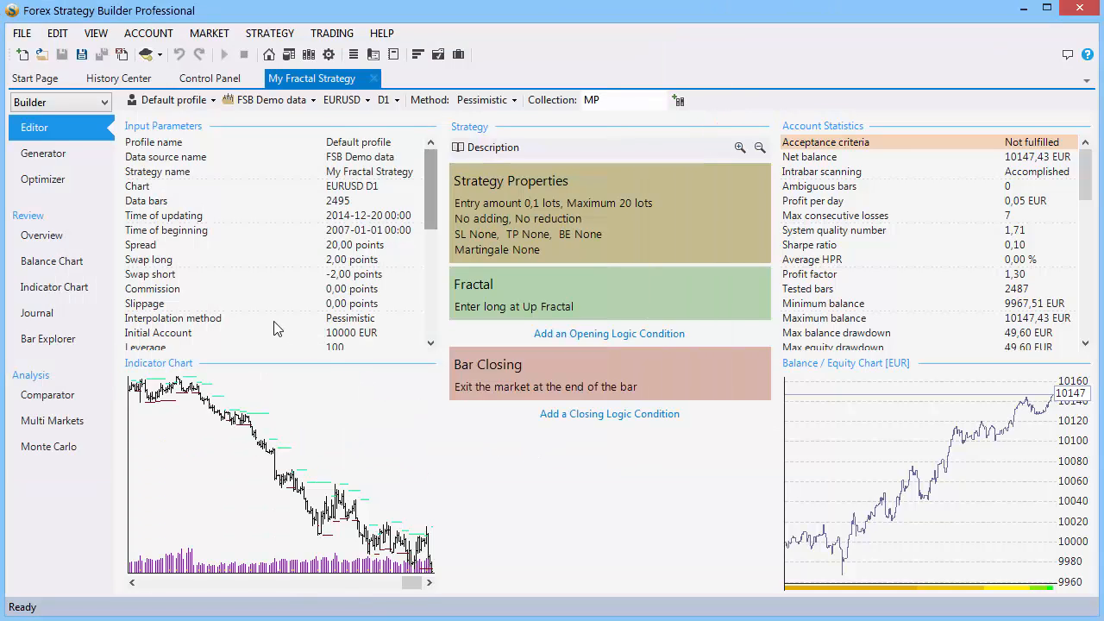
{"action": "left_click", "coordinate": [147, 57]}
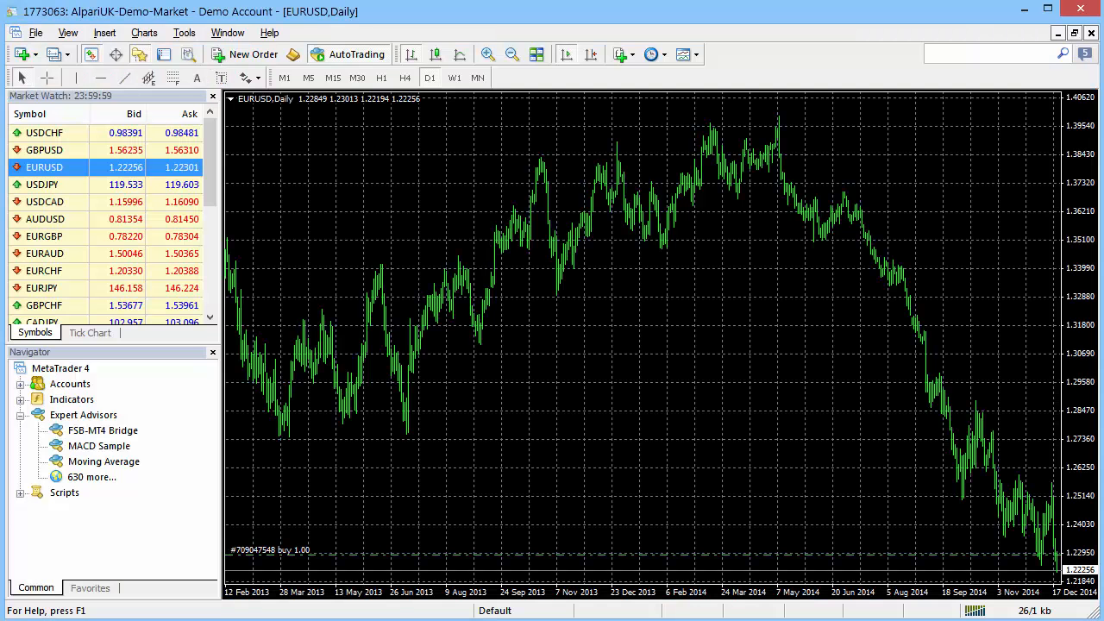
Refresh the Expert Advisors list and attach My Fractal Strategy to the EURUSD Daily chart.
{"action": "right_click", "coordinate": [103, 415]}
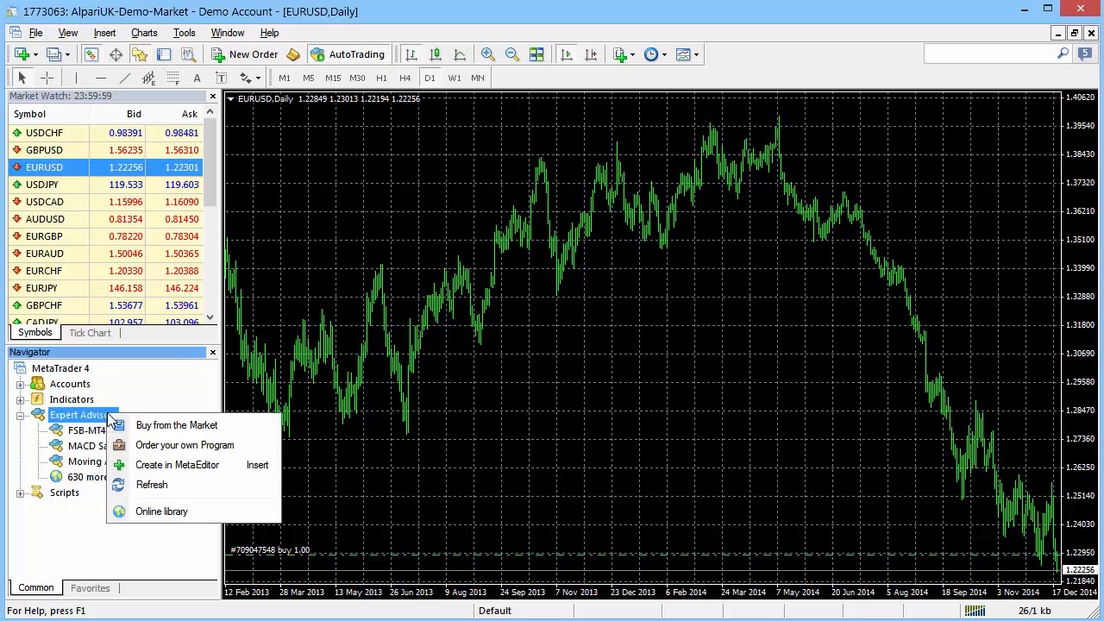
{"action": "left_click", "coordinate": [183, 487]}
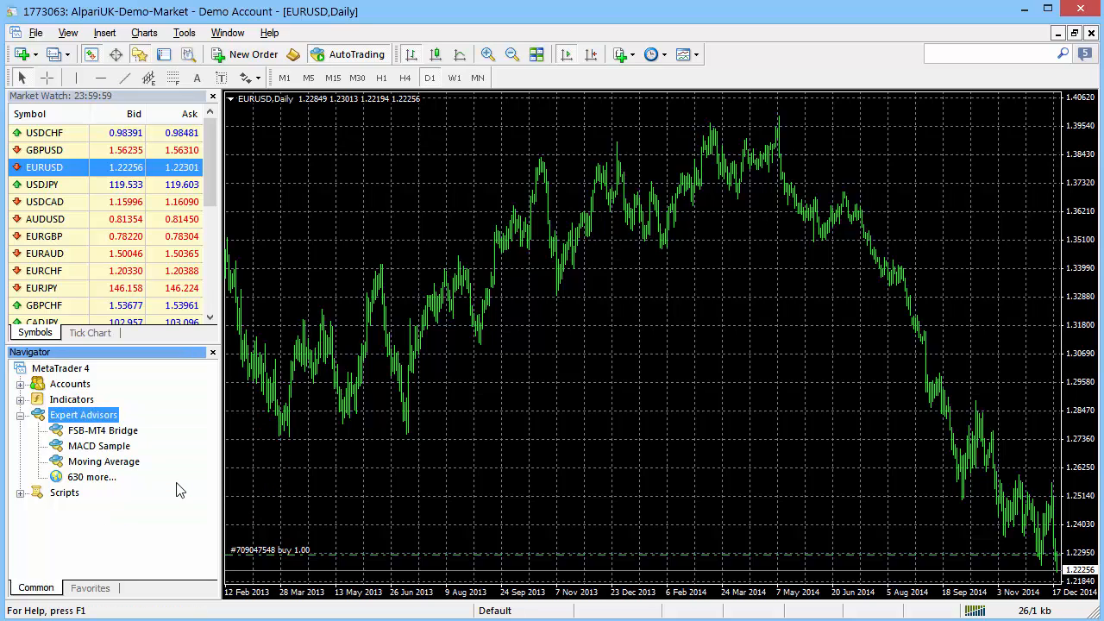
{"action": "left_click", "coordinate": [131, 480]}
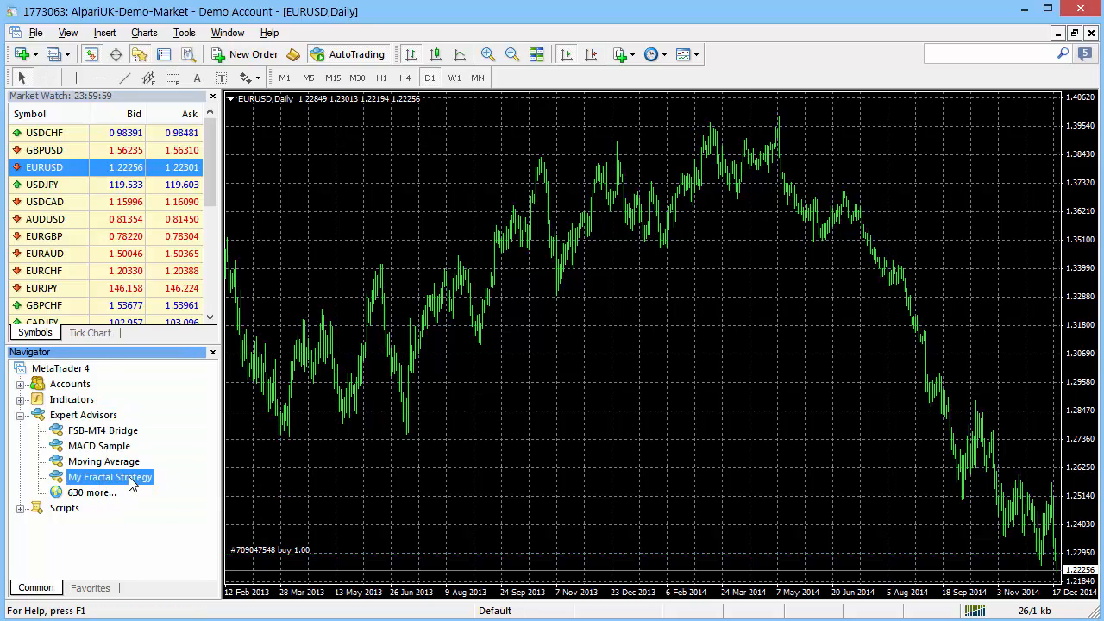
{"action": "double_click", "coordinate": [93, 480]}
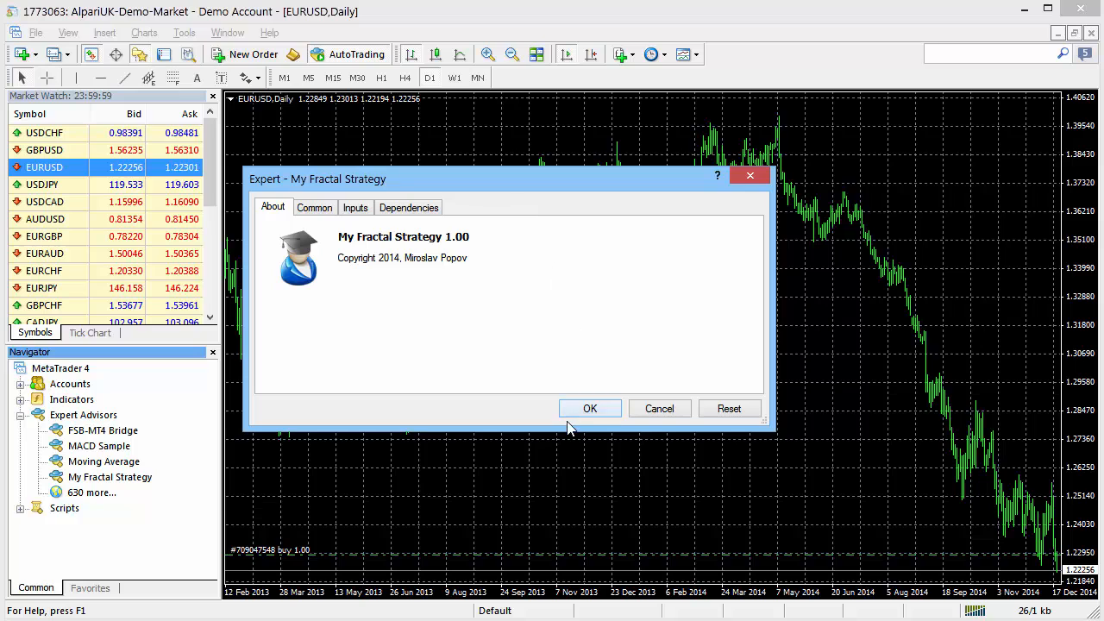
{"action": "left_click", "coordinate": [588, 409]}
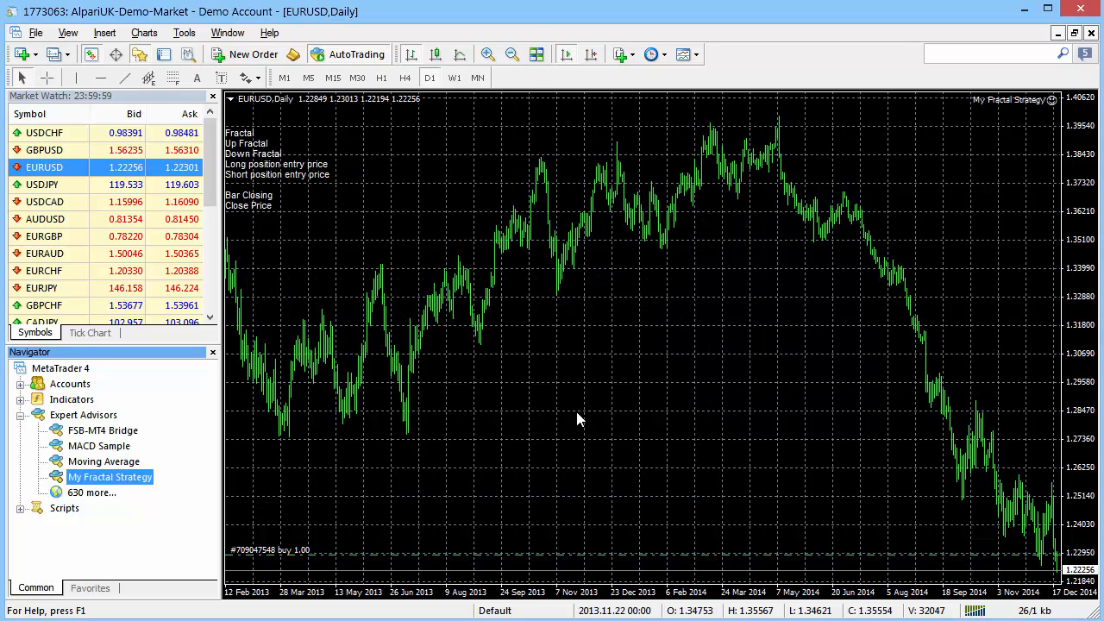